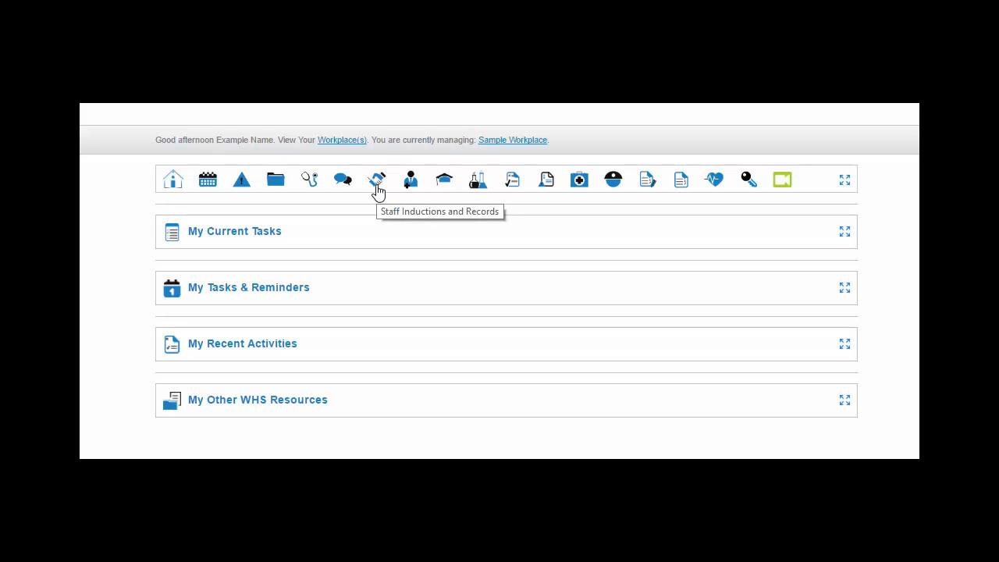
# Open the Staff Inductions and Records module and look through its list of records.
pyautogui.click(378, 187)
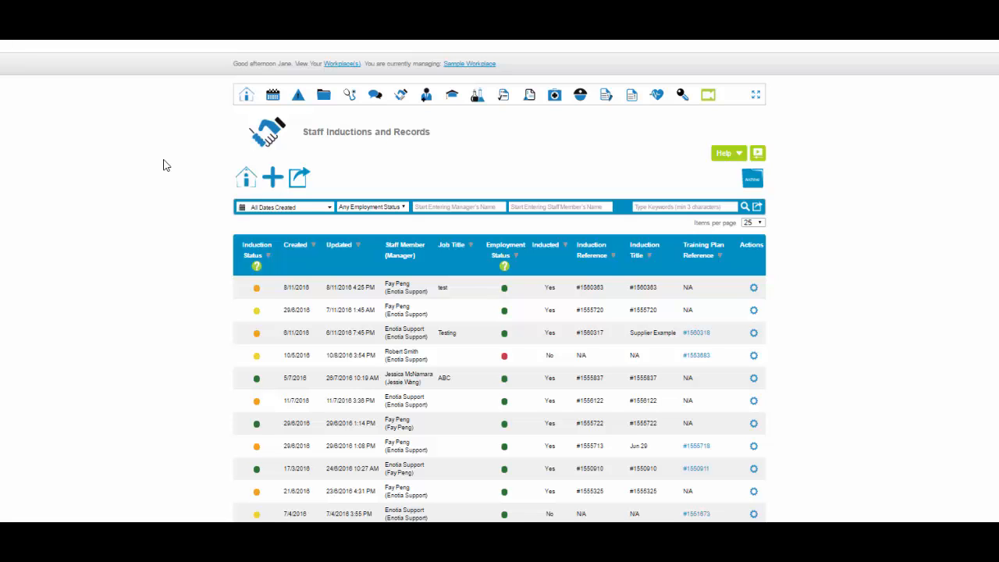
pyautogui.scroll(-5, 164, 166)
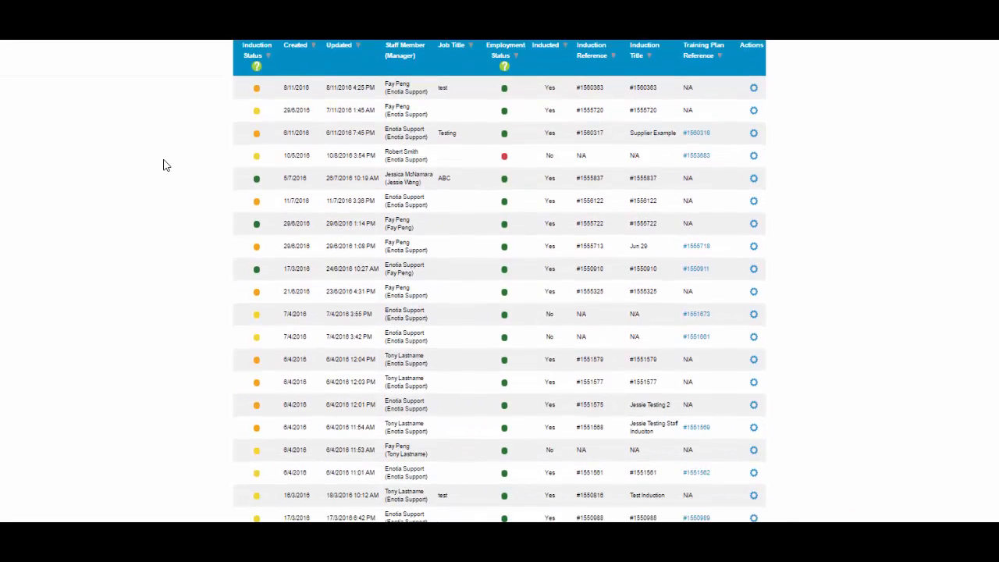
pyautogui.scroll(4, 164, 165)
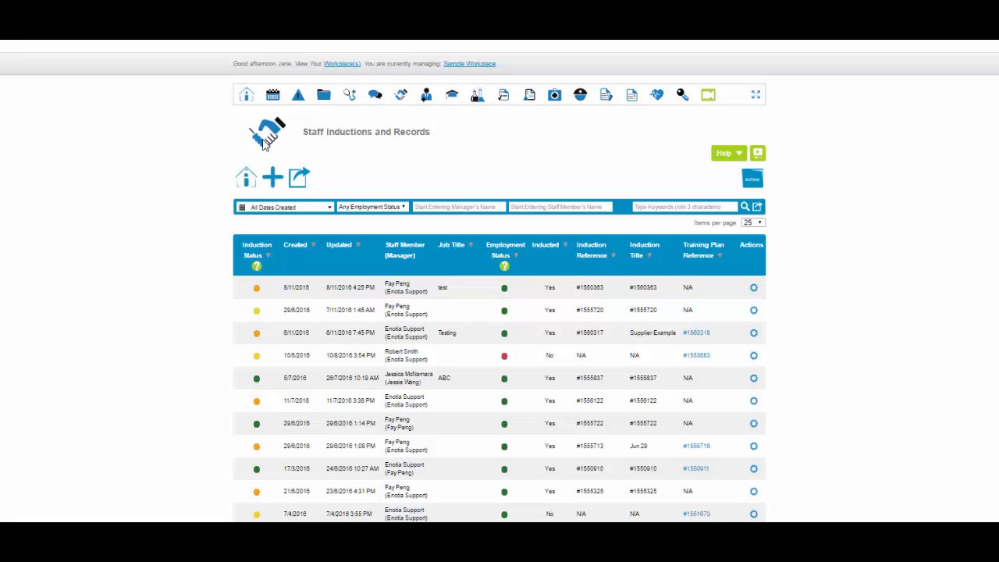
# Show the help text of the Staff Inductions and Records module and collapse it again.
pyautogui.click(245, 180)
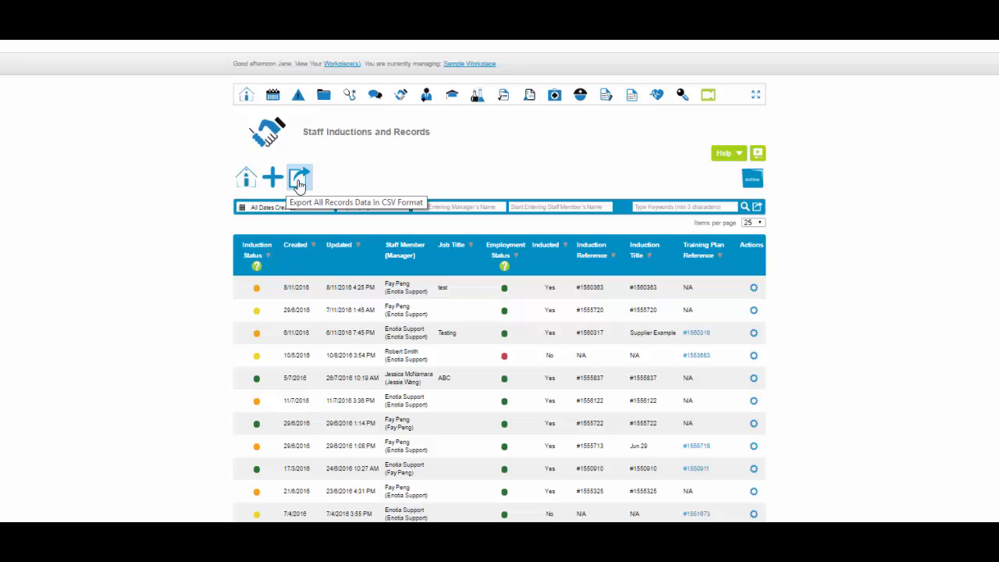
pyautogui.click(737, 156)
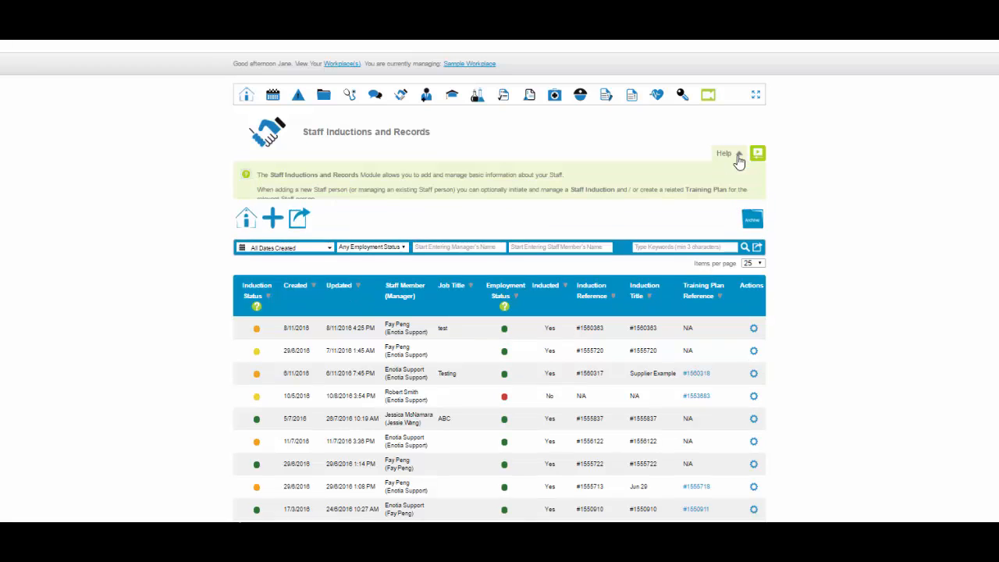
pyautogui.click(737, 156)
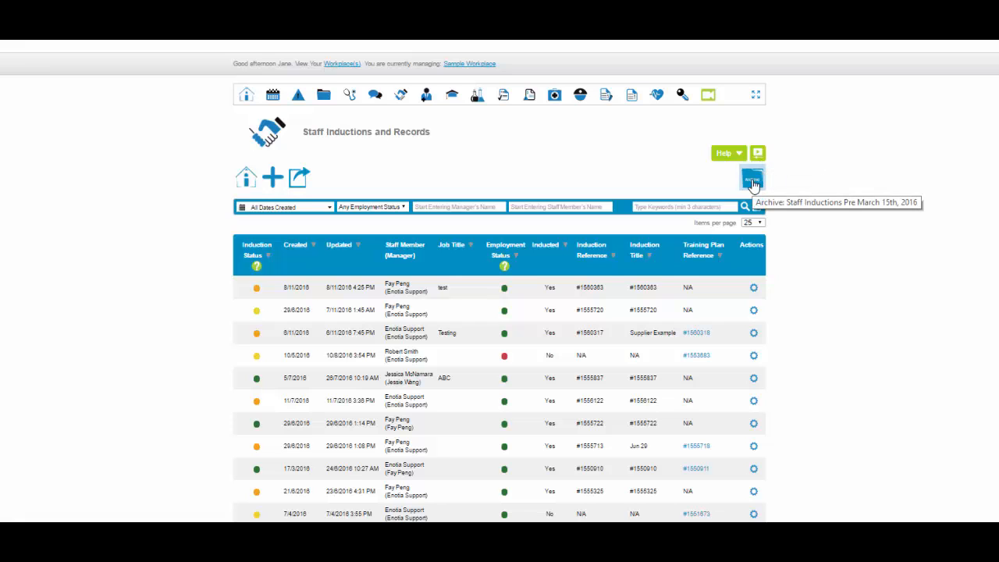
# View the archive of staff inductions from before March 15th, 2016, and return to the current records list.
pyautogui.click(753, 182)
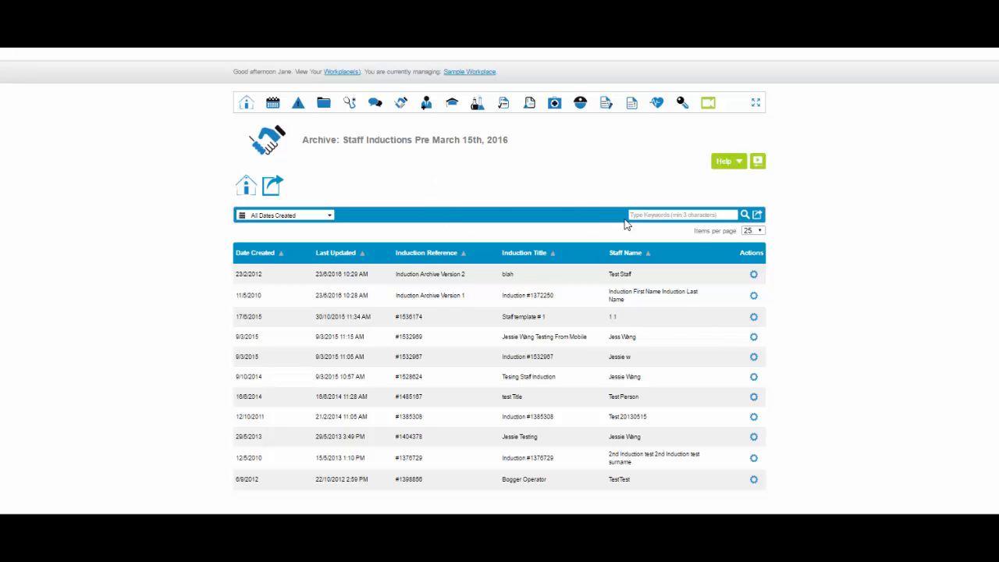
pyautogui.click(753, 274)
pyautogui.click(401, 105)
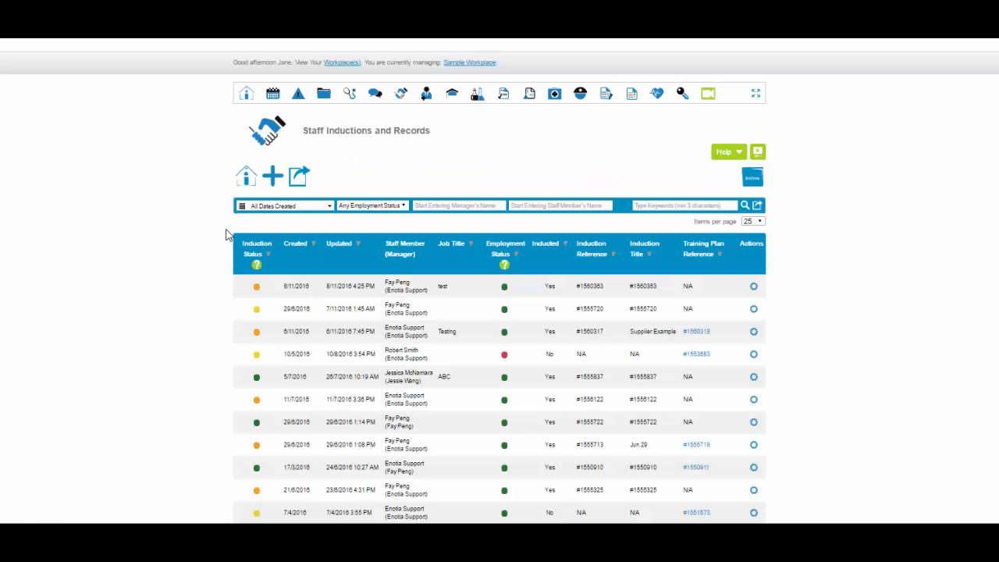
# Examine the creation date, employment status and staff member name filters above the records list.
pyautogui.click(329, 208)
pyautogui.click(404, 206)
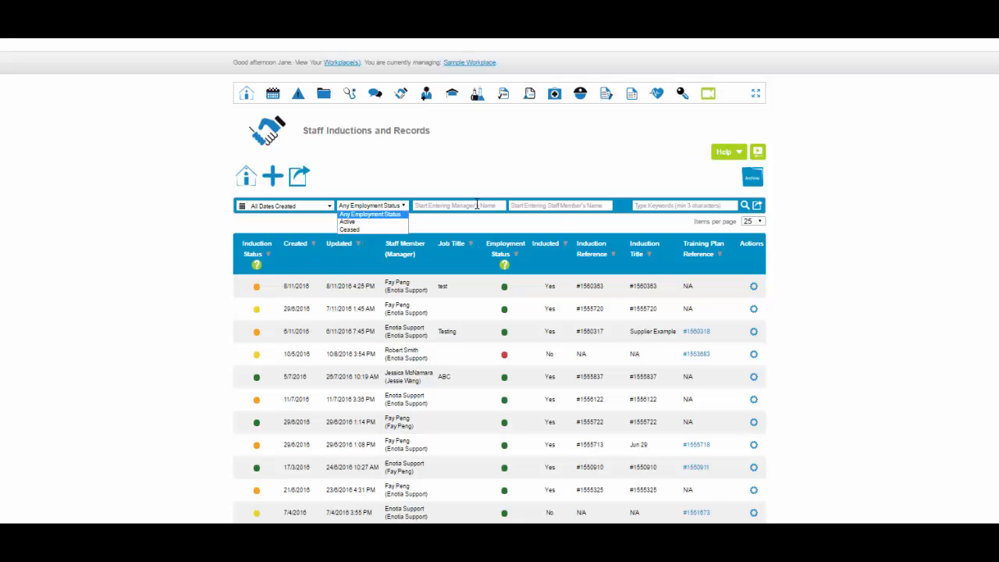
pyautogui.click(527, 205)
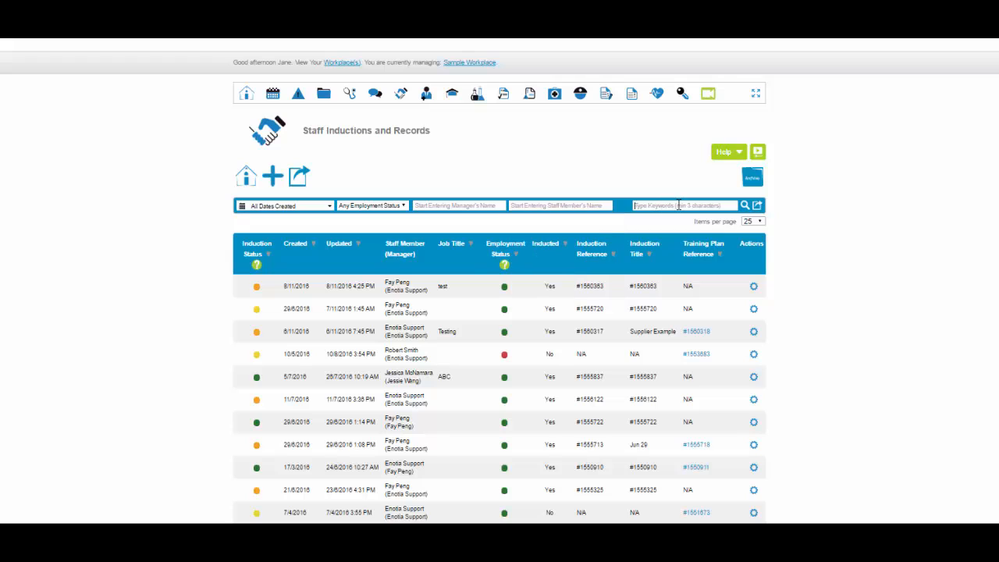
# Export the listed records after reviewing the export fields, keeping all fields selected.
pyautogui.click(758, 207)
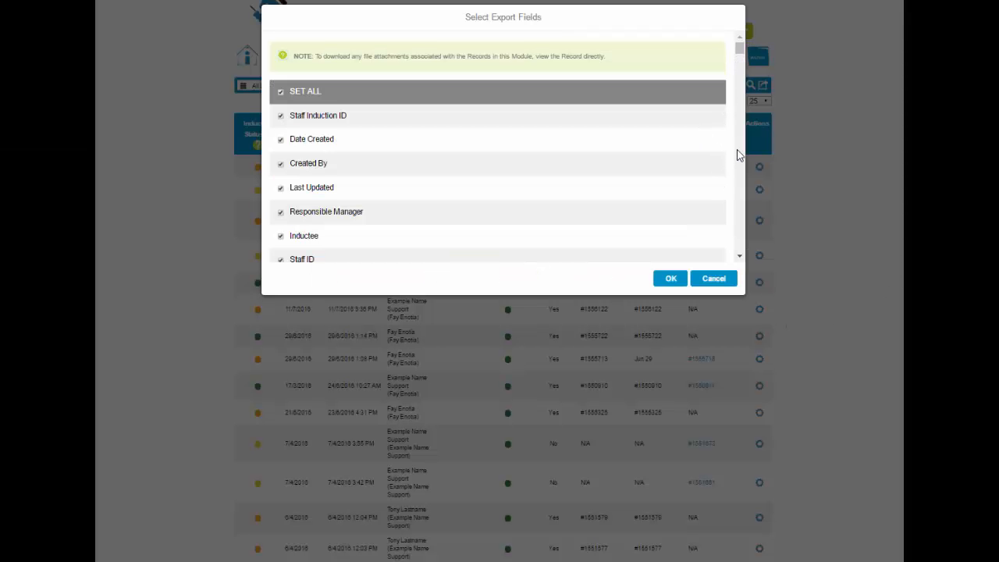
pyautogui.scroll(-5, 738, 156)
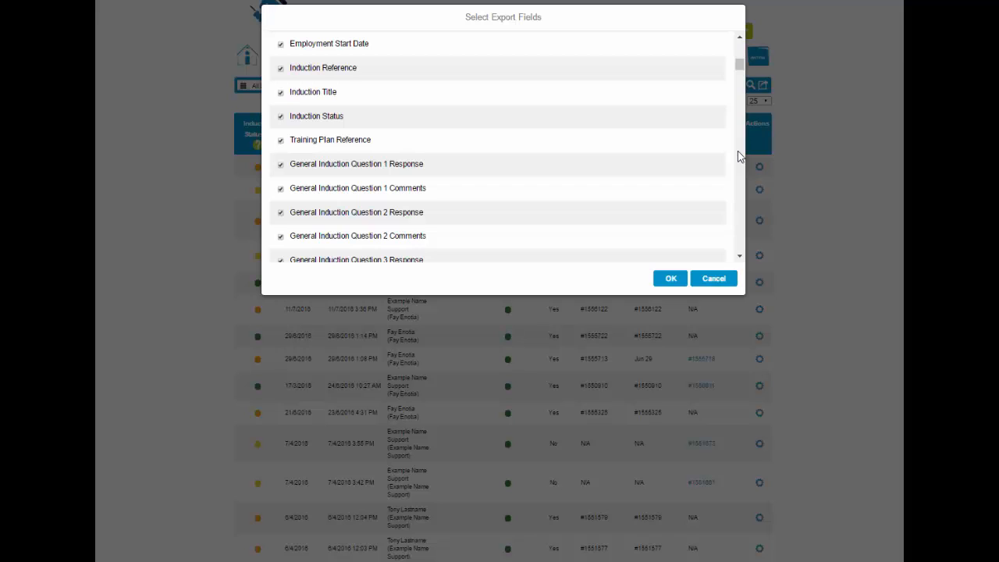
pyautogui.scroll(-3, 738, 156)
pyautogui.scroll(6, 738, 156)
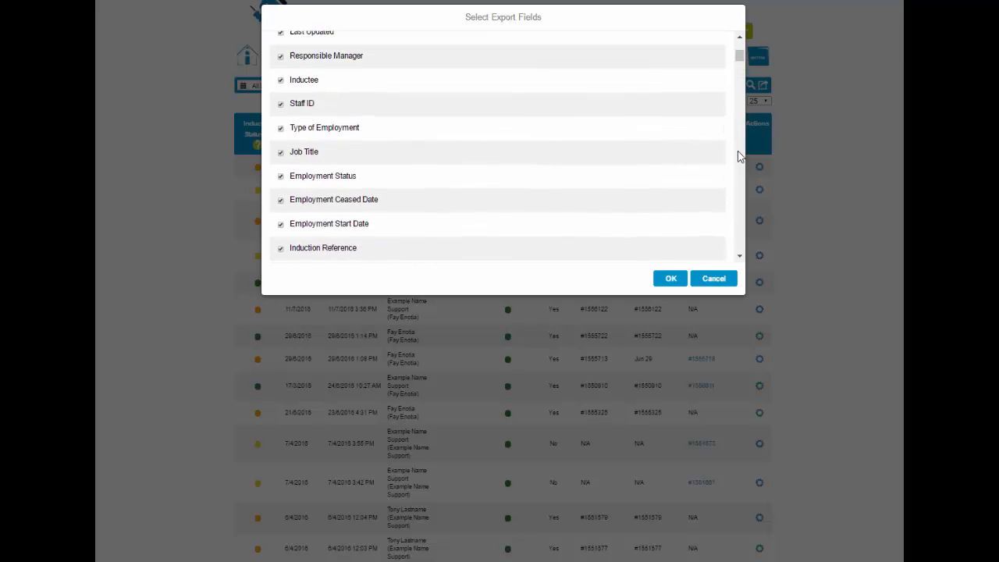
pyautogui.scroll(3, 738, 156)
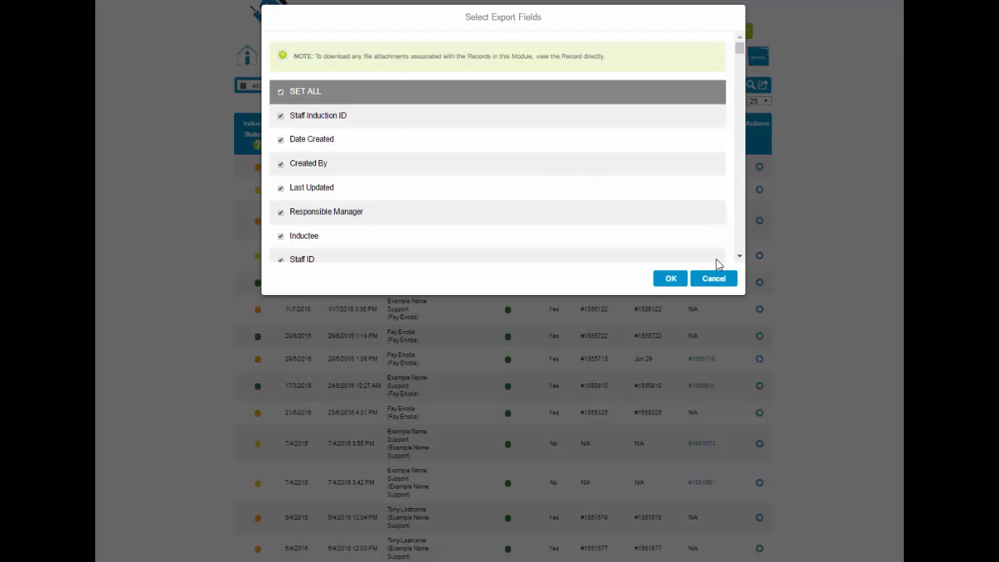
pyautogui.click(669, 280)
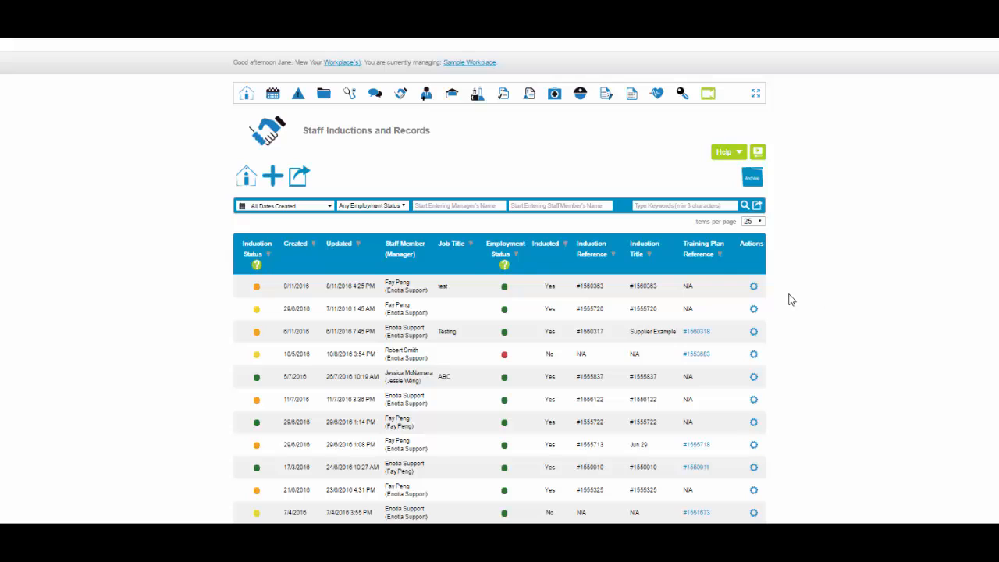
# Start a new staff induction record and assign another manager from the suggestions as responsible manager.
pyautogui.click(754, 287)
pyautogui.click(273, 179)
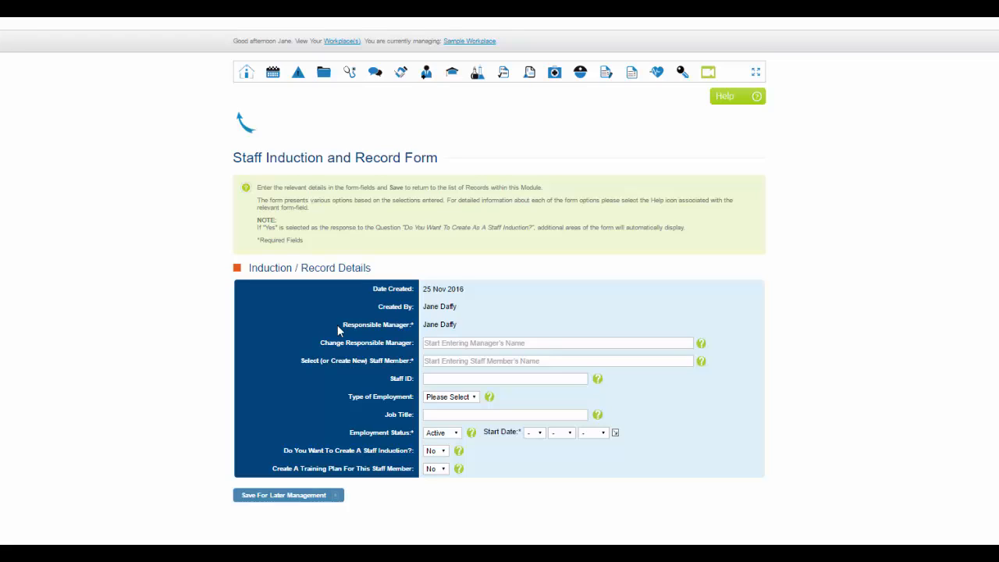
pyautogui.click(431, 343)
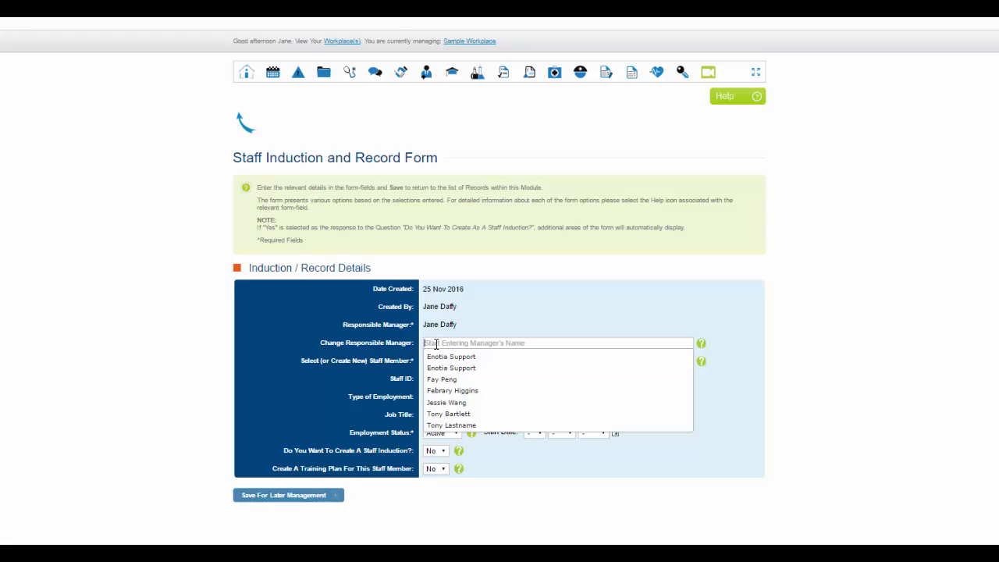
pyautogui.write('tony')
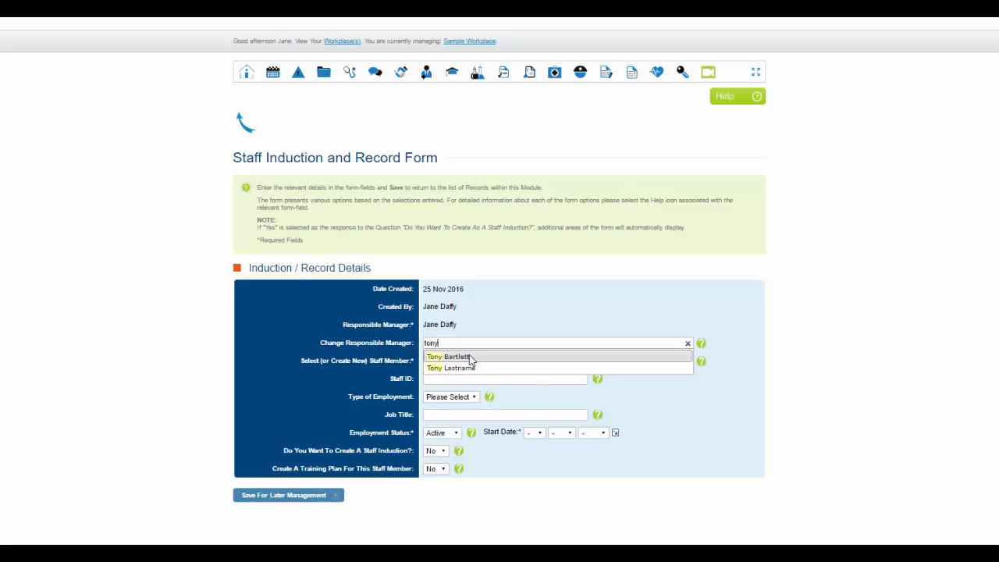
pyautogui.click(471, 357)
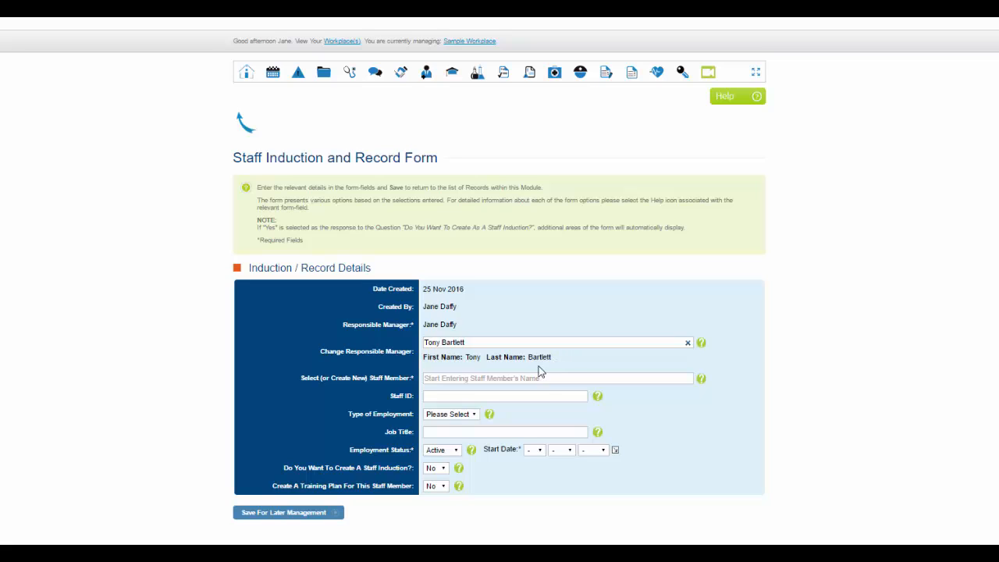
# Select an existing staff member for the record by searching for the person's first name.
pyautogui.click(449, 378)
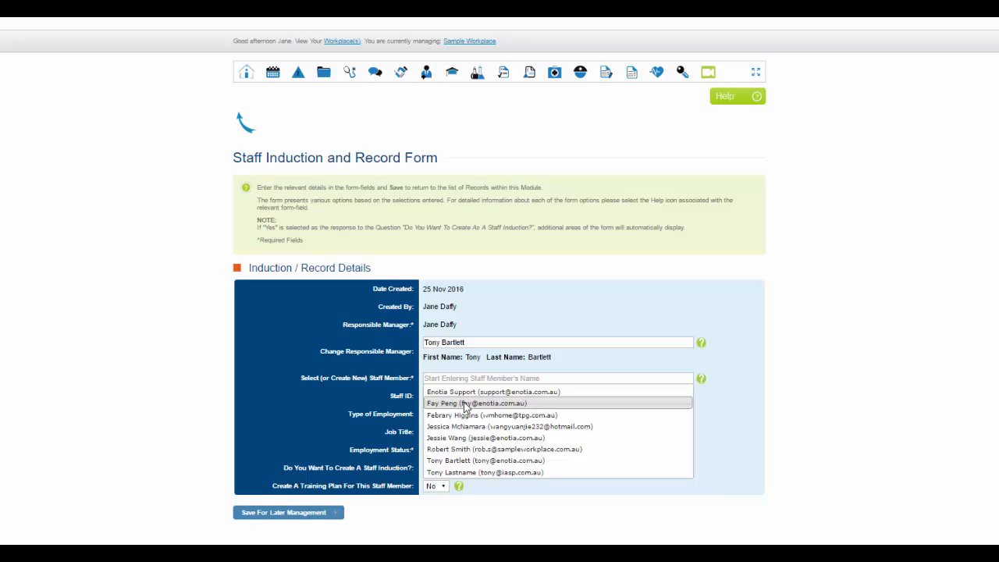
pyautogui.write('fay')
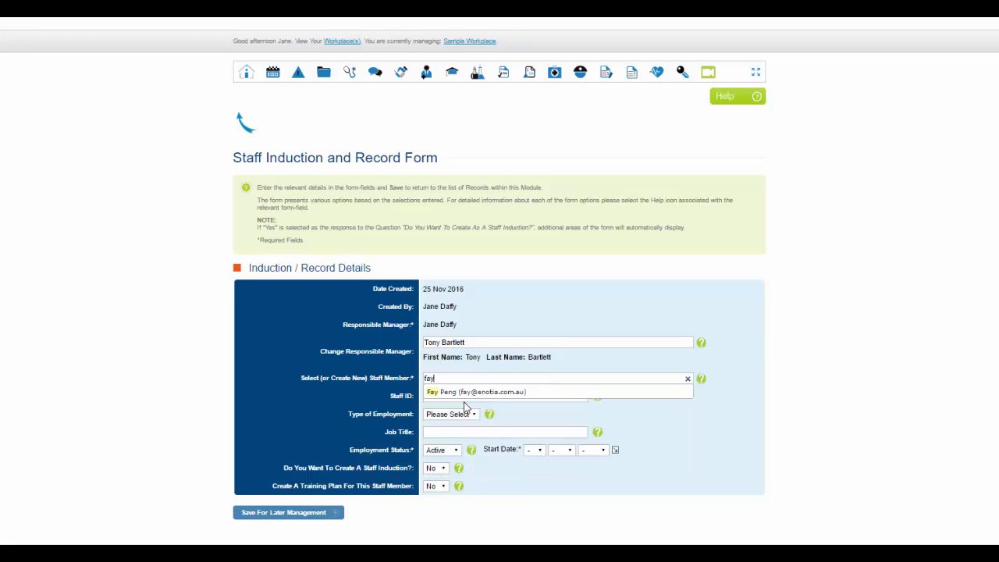
pyautogui.click(474, 392)
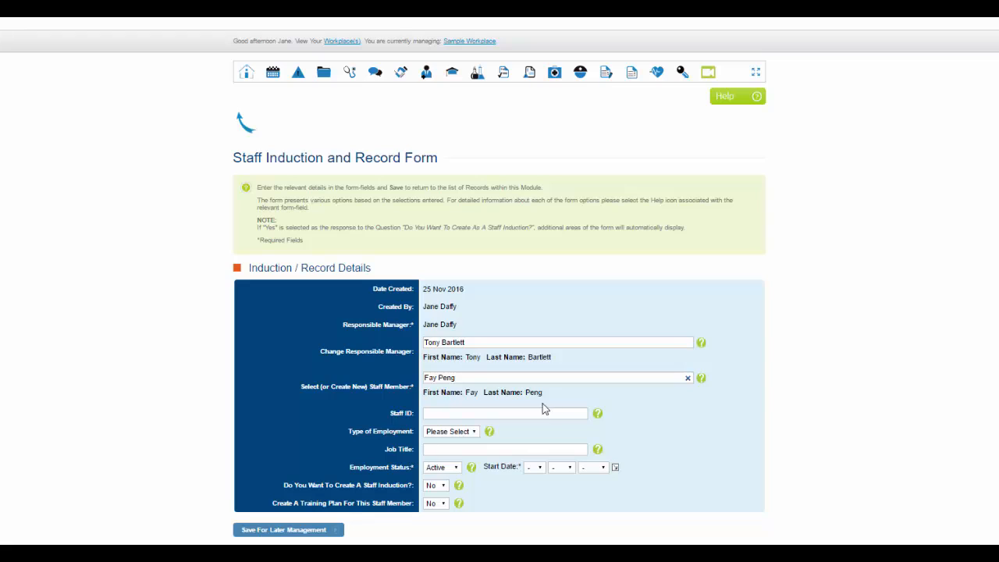
# Search for an unlisted staff member and view the user access invitation form for creating a new inductee.
pyautogui.moveTo(463, 377); pyautogui.dragTo(410, 376)
pyautogui.write('jane')
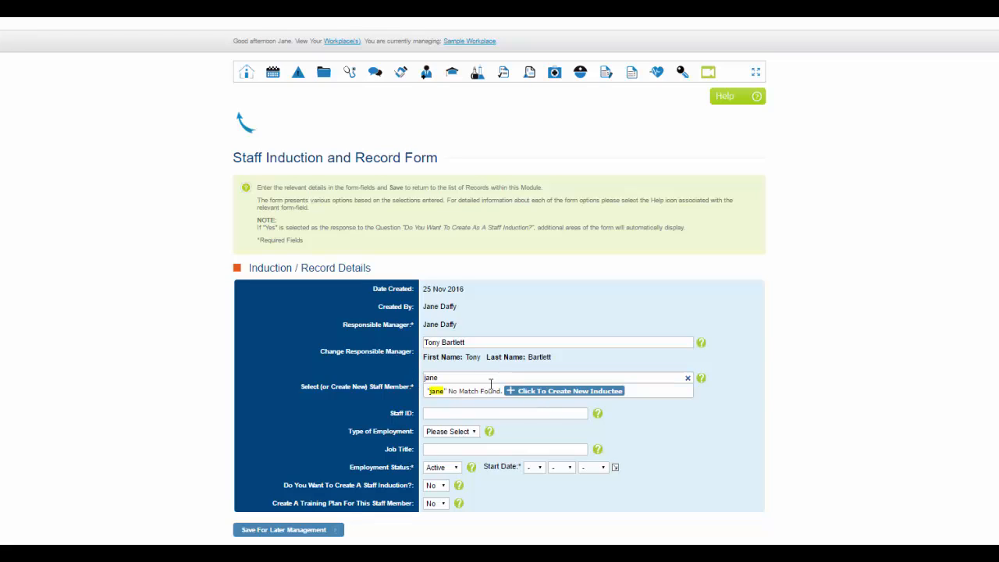
pyautogui.click(531, 392)
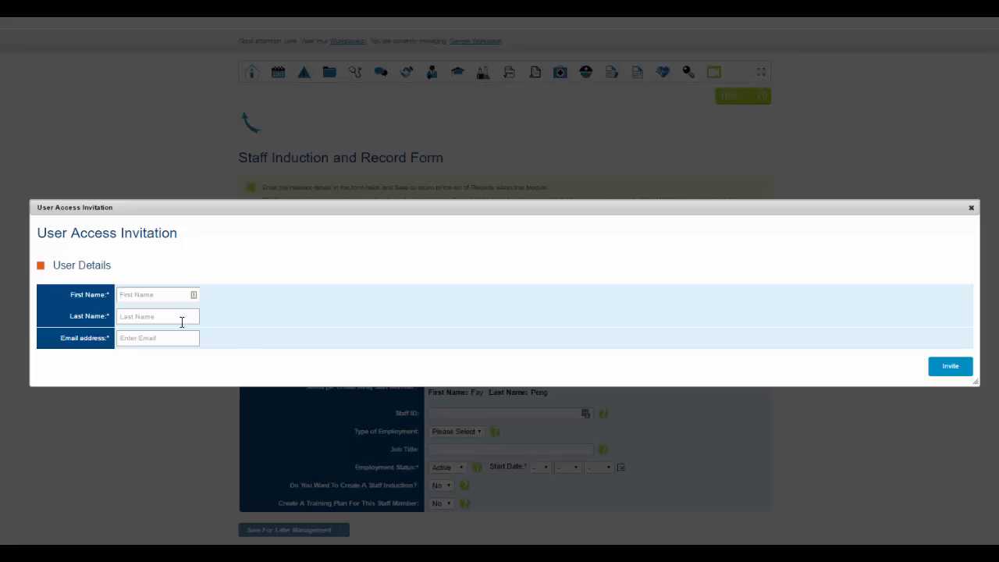
pyautogui.click(127, 317)
pyautogui.click(948, 367)
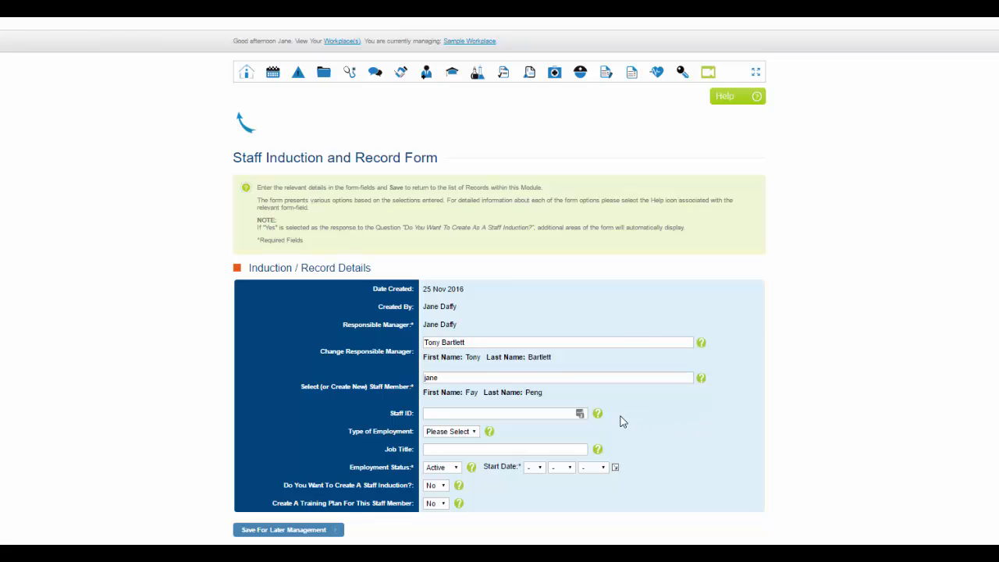
# Read the help note for the Job Title field and check the available employment status options.
pyautogui.click(597, 449)
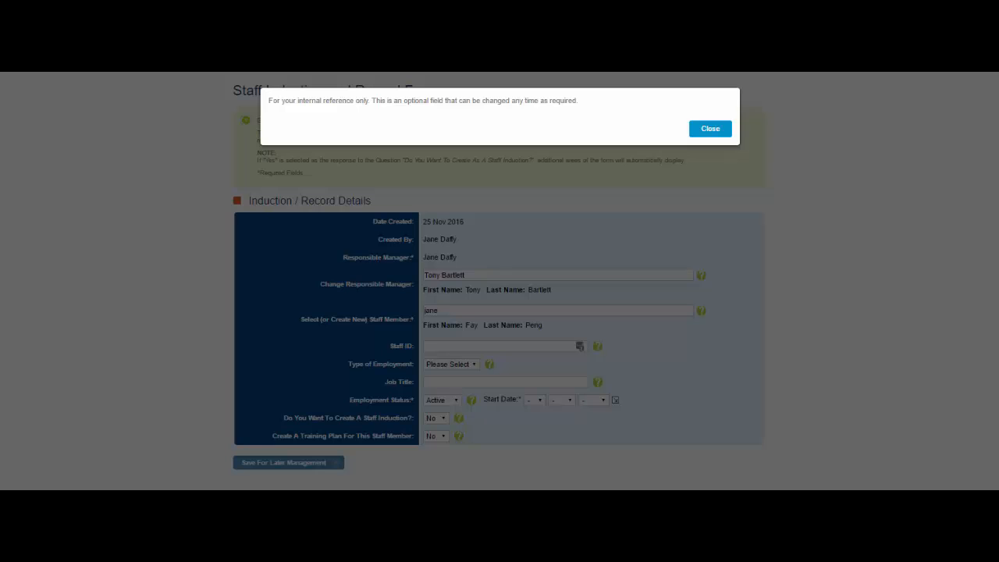
pyautogui.click(710, 130)
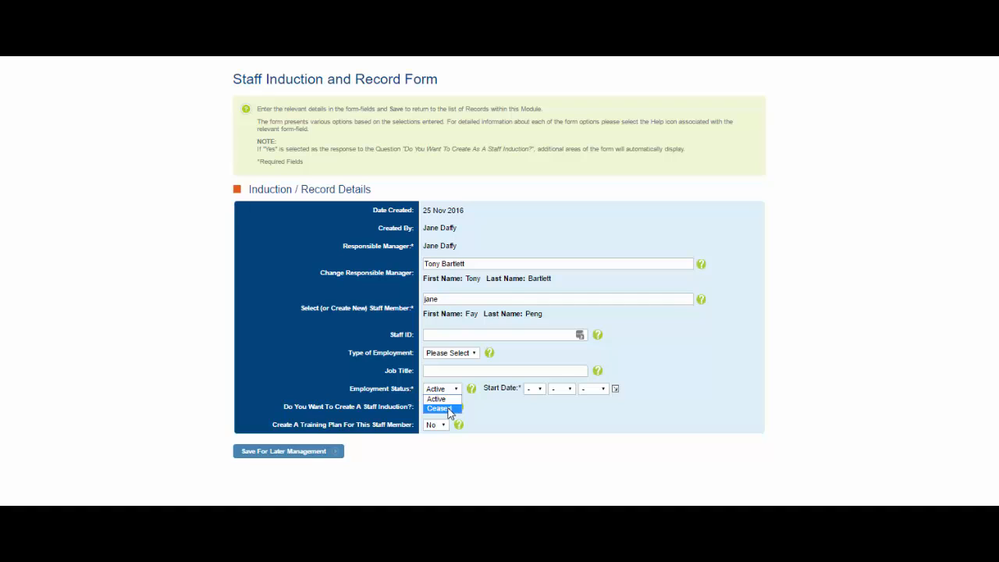
pyautogui.click(448, 401)
# Answer Yes to creating a staff induction and look over the extended form.
pyautogui.click(443, 408)
pyautogui.click(445, 419)
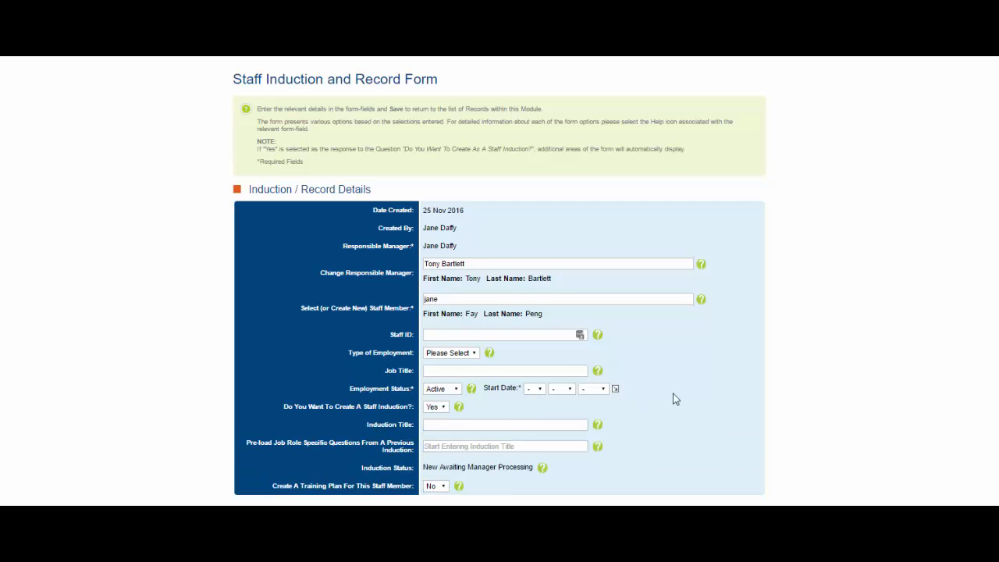
pyautogui.scroll(-3, 711, 399)
pyautogui.scroll(5, 711, 399)
# Read the help note for the induction title and set the title to T.E.A.M.
pyautogui.click(598, 425)
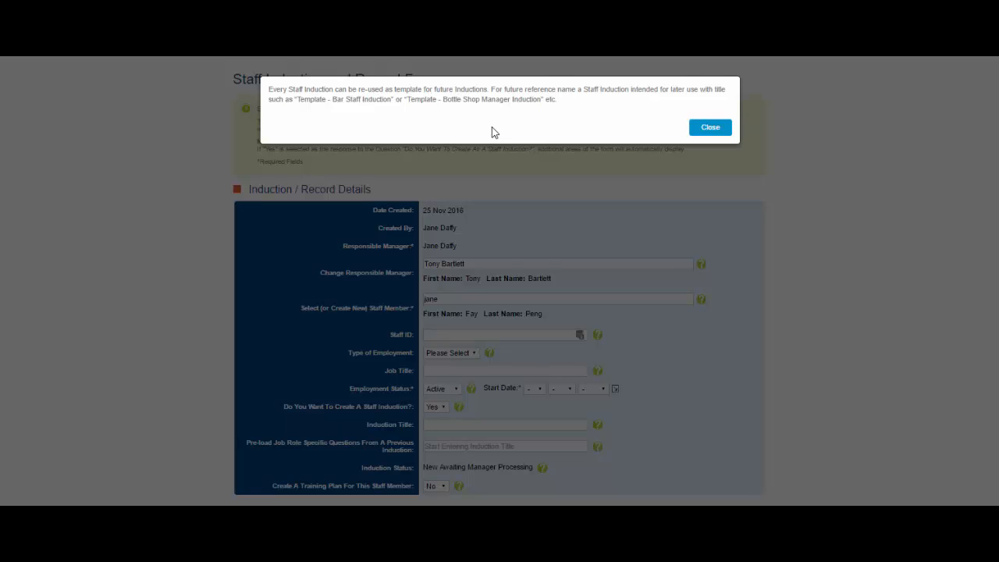
pyautogui.click(710, 128)
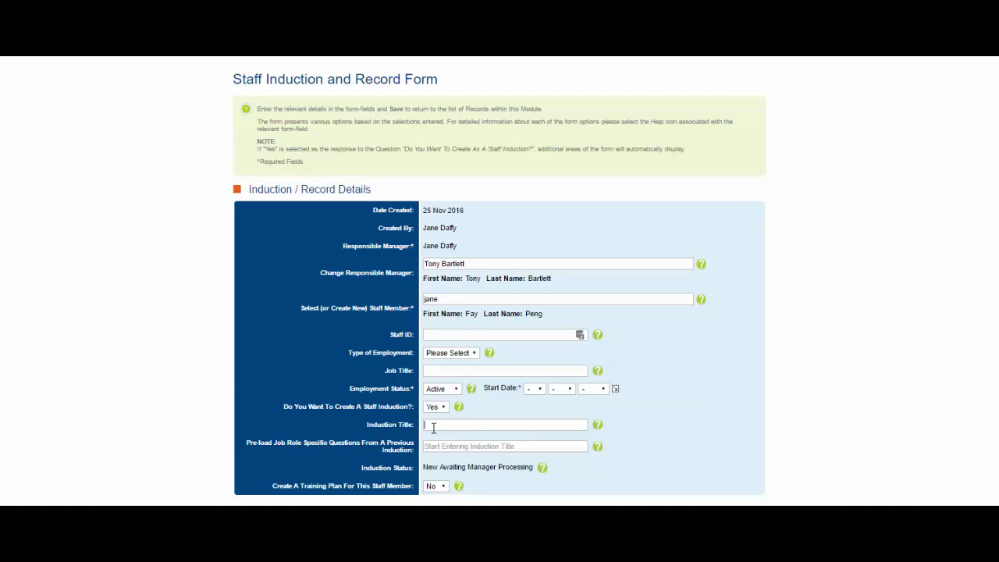
pyautogui.write('te')
pyautogui.press('BackSpace')
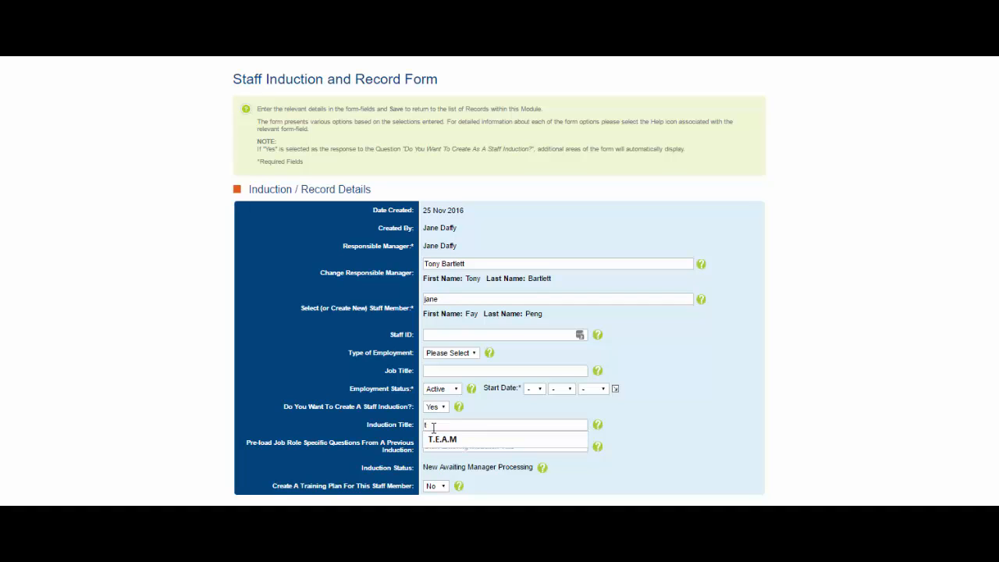
pyautogui.click(459, 442)
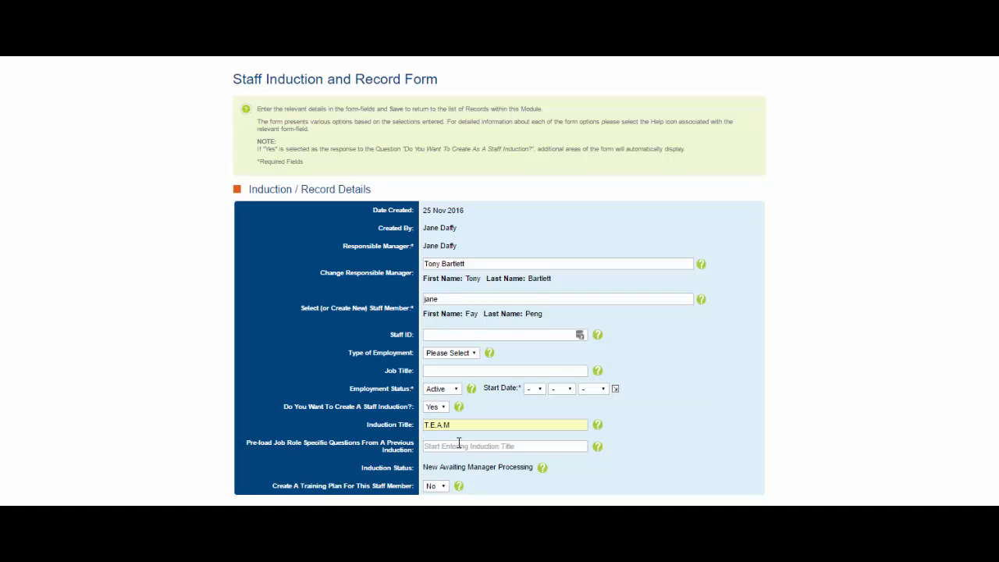
# Pre-load the job role specific questions from previous induction #1550844 and acknowledge the data load.
pyautogui.click(443, 446)
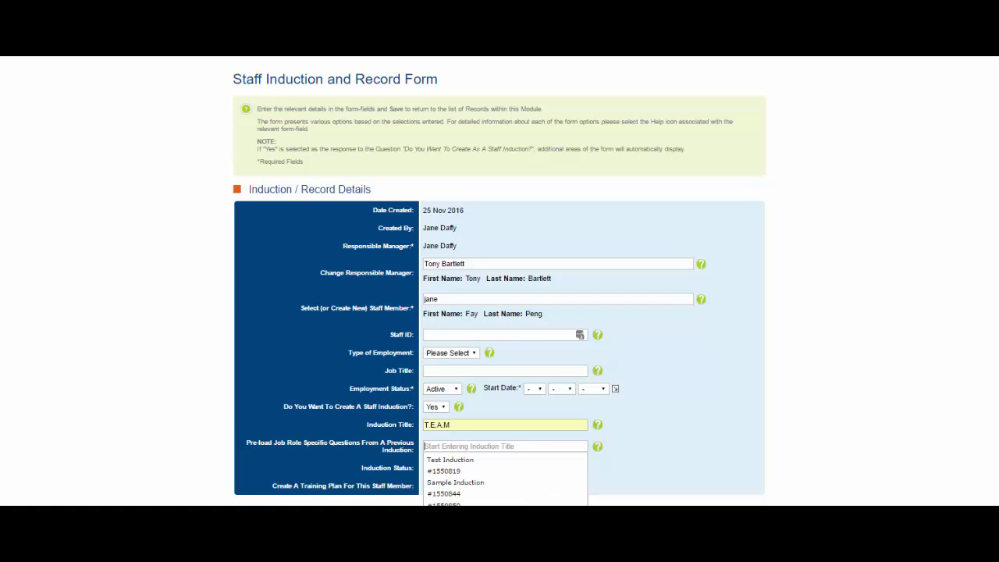
pyautogui.click(456, 496)
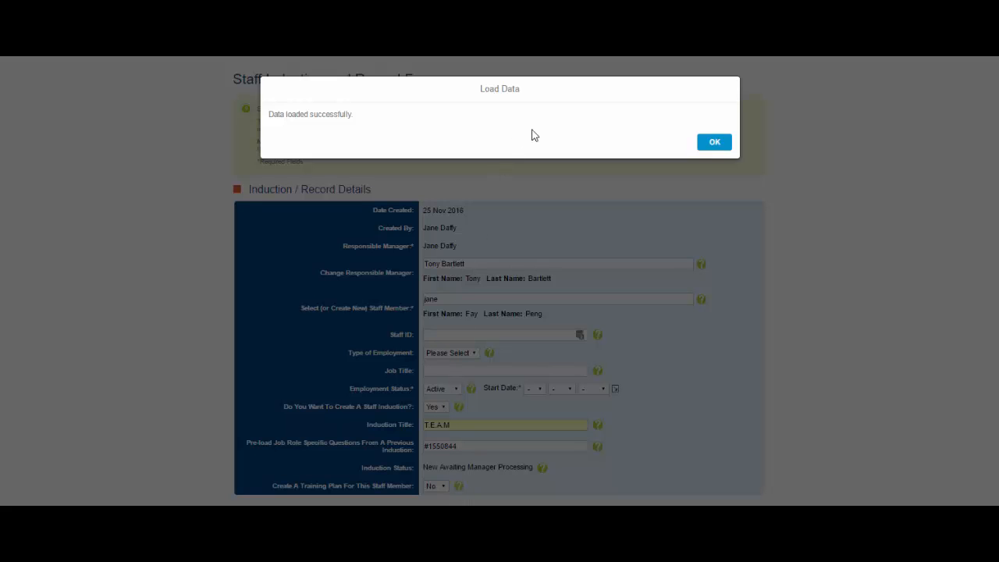
pyautogui.click(714, 143)
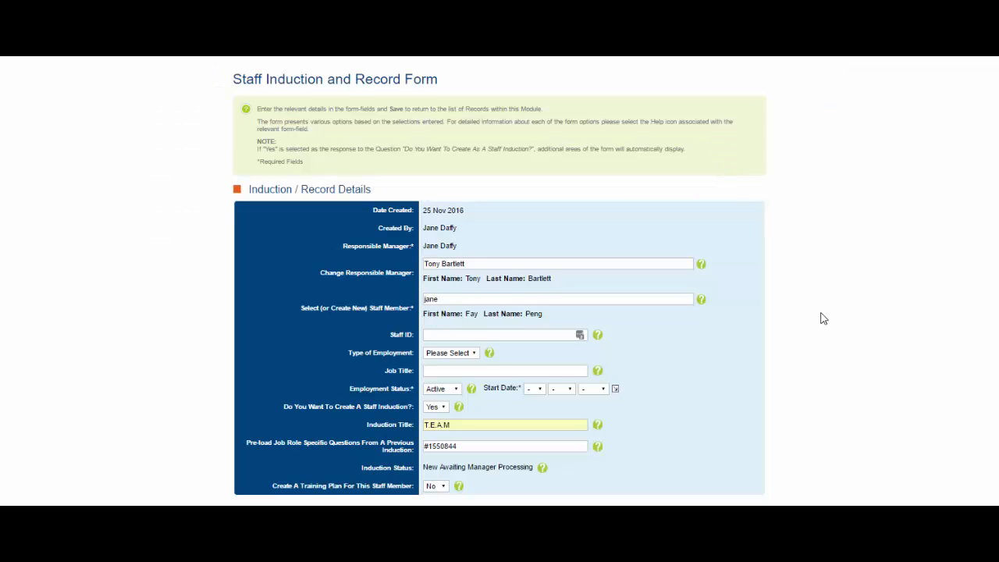
# Choose Yes for creating a training plan for this staff member.
pyautogui.scroll(-1, 823, 318)
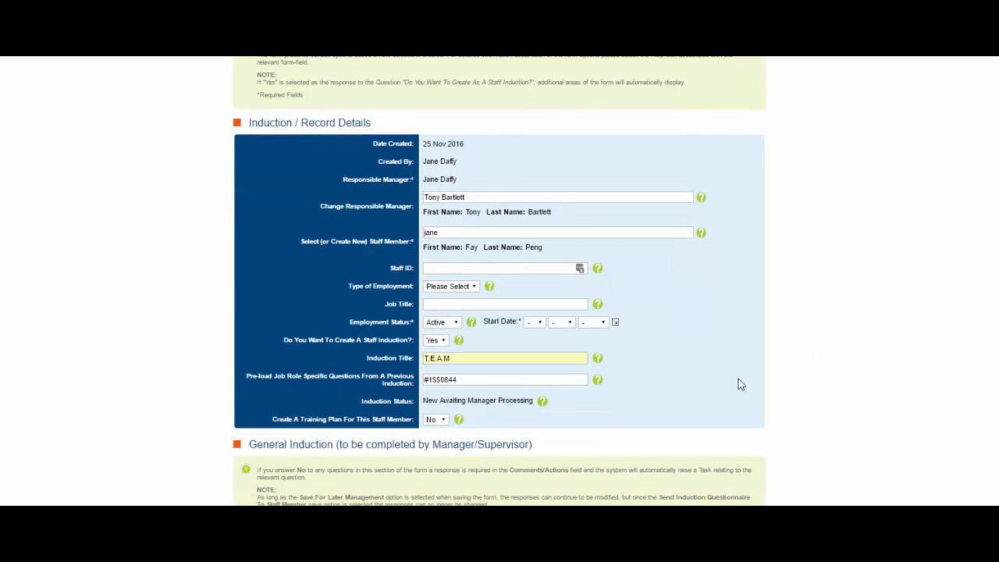
pyautogui.click(442, 421)
pyautogui.click(434, 430)
# Review the General Induction criteria and continue to the section on items shown to the employee.
pyautogui.scroll(-3, 647, 415)
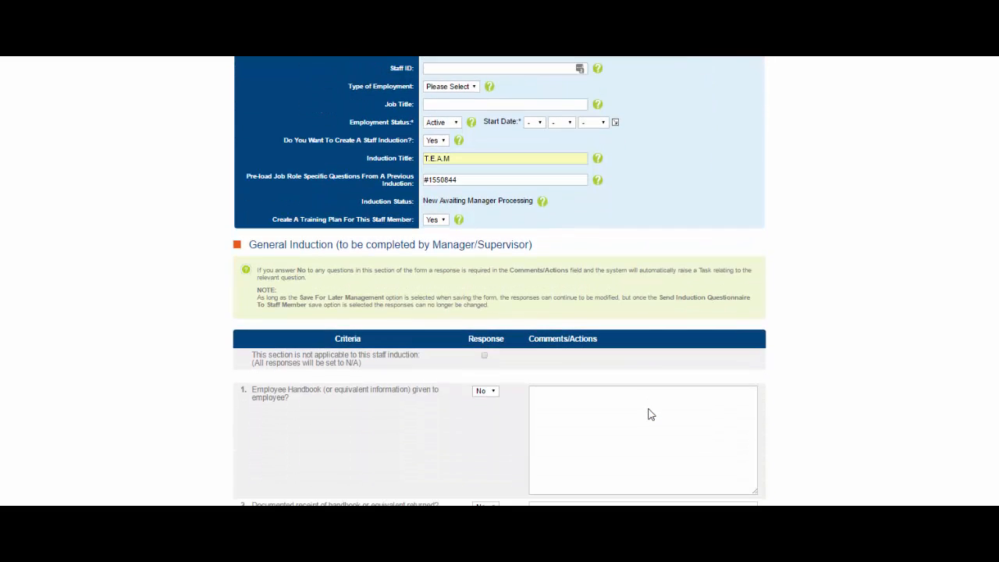
pyautogui.scroll(-1, 649, 408)
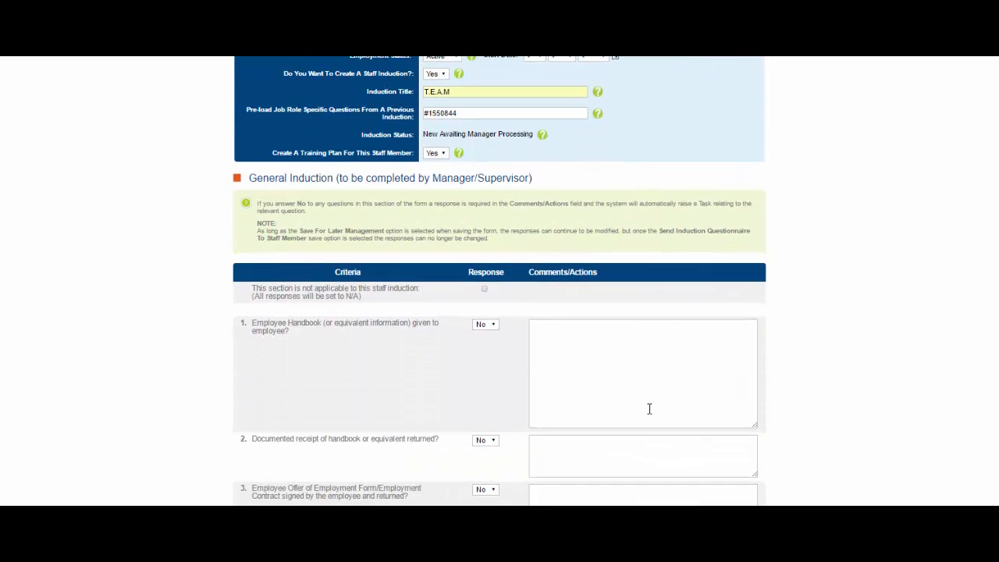
pyautogui.scroll(-1, 649, 409)
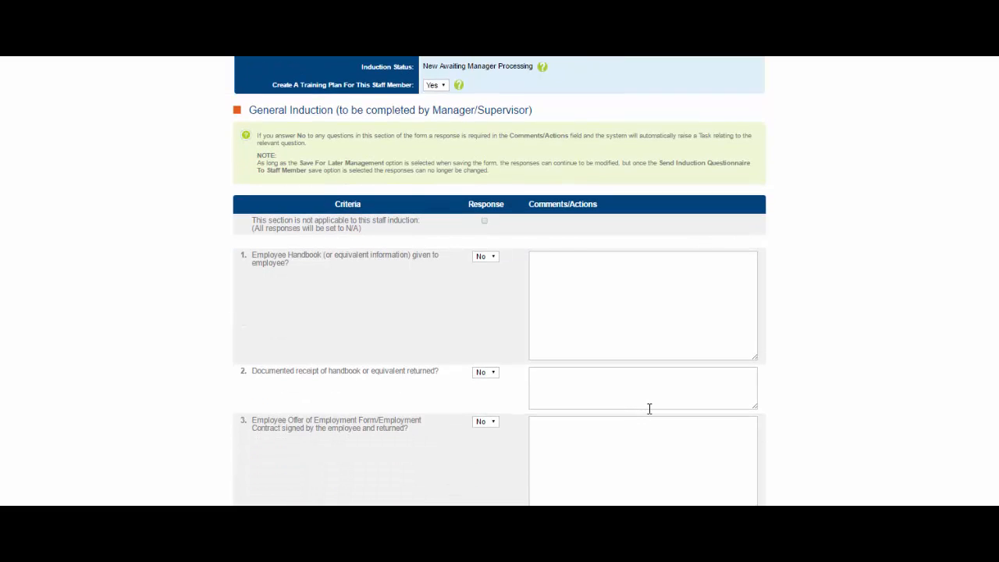
pyautogui.scroll(-1, 648, 408)
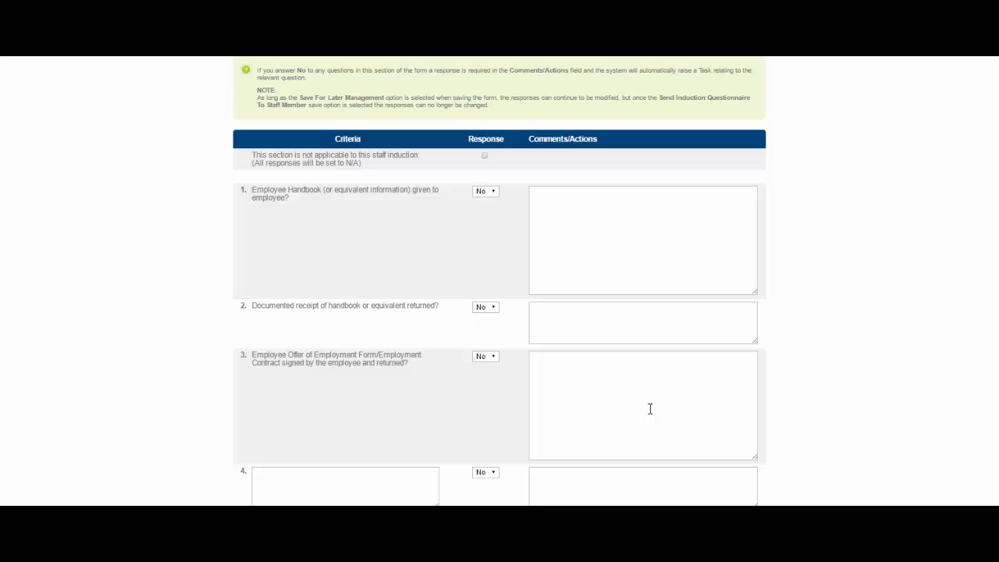
pyautogui.scroll(-5, 649, 408)
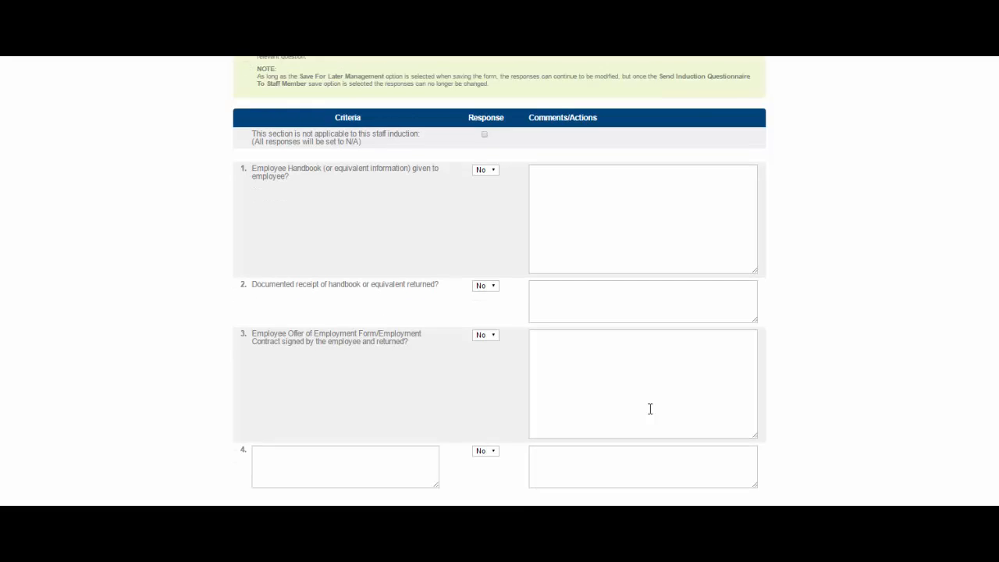
pyautogui.scroll(-3, 648, 408)
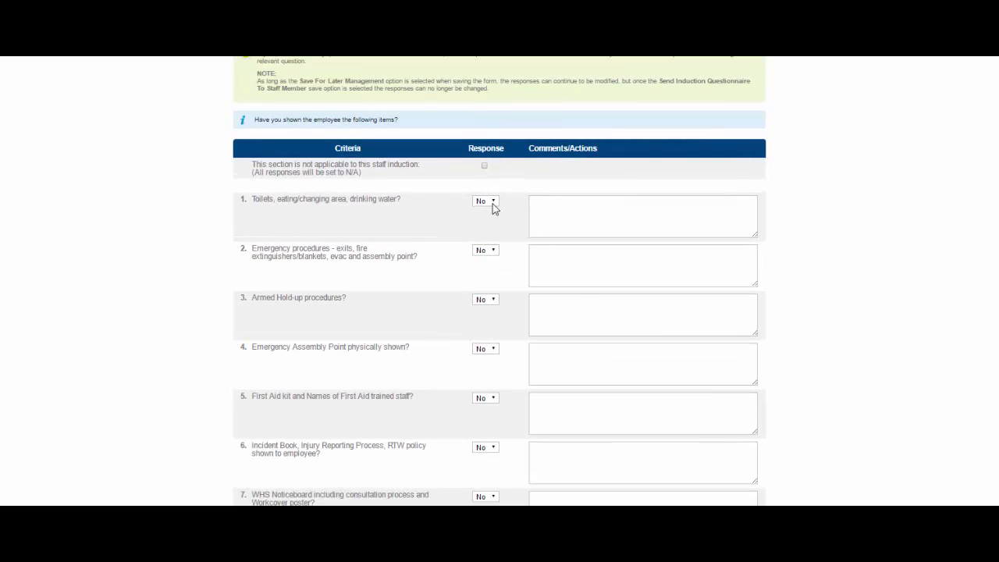
# Try individual responses: Yes and N/A for the toilets and drinking water question, and N/A for emergency procedures.
pyautogui.click(492, 204)
pyautogui.click(491, 216)
pyautogui.click(493, 251)
pyautogui.click(485, 278)
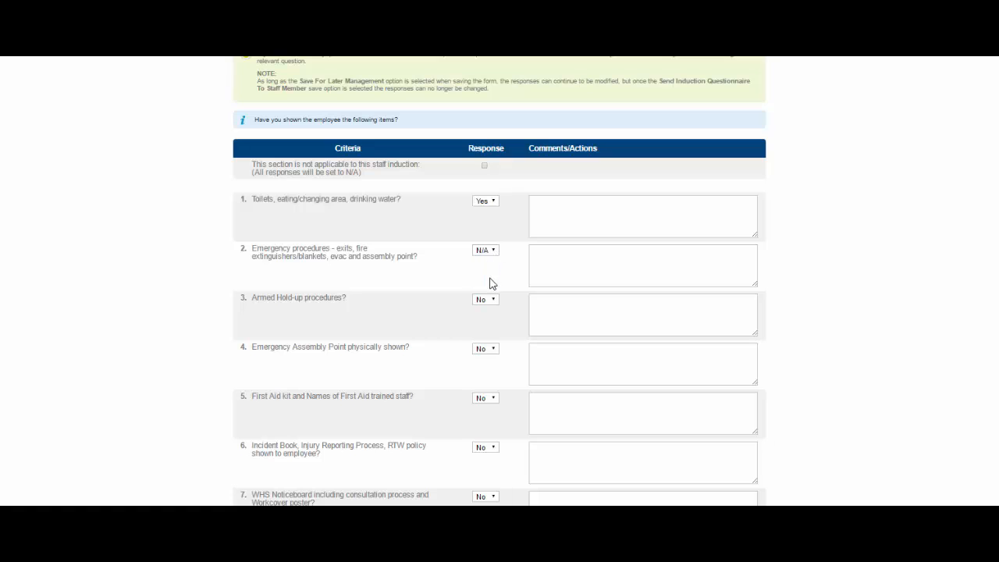
pyautogui.click(493, 202)
pyautogui.click(483, 229)
# Mark the whole section as not applicable, then answer No for emergency procedures with the comment "comment".
pyautogui.click(484, 166)
pyautogui.click(492, 253)
pyautogui.click(484, 276)
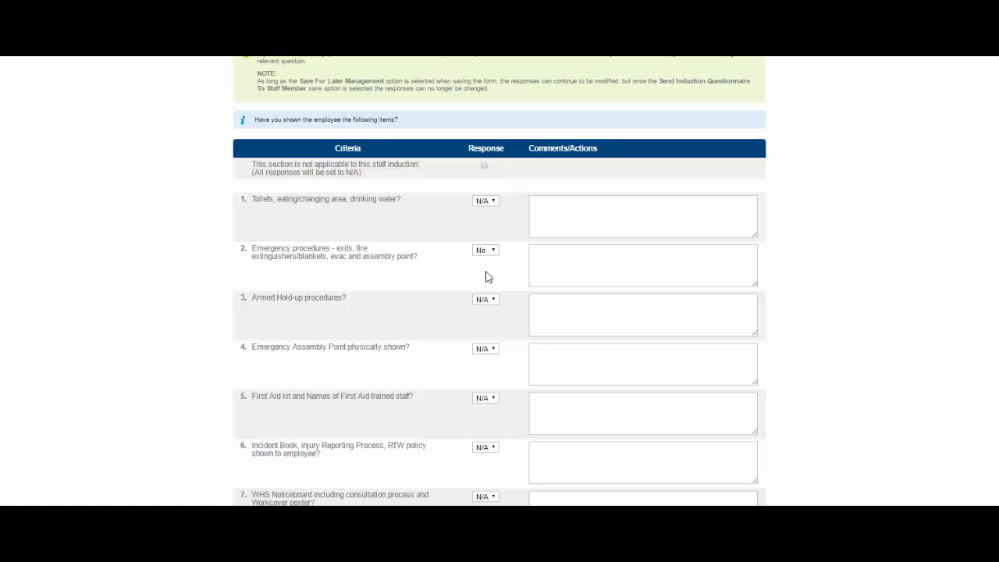
pyautogui.click(546, 263)
pyautogui.write('comment')
# Look through the remaining questions and the Job Role Specific Induction section of the form.
pyautogui.scroll(-1, 810, 262)
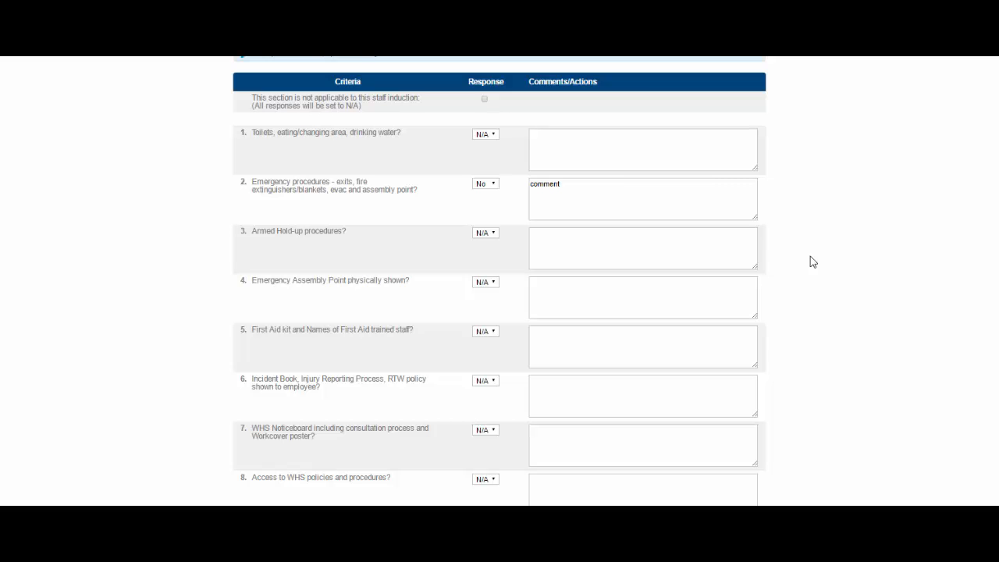
pyautogui.scroll(-4, 811, 262)
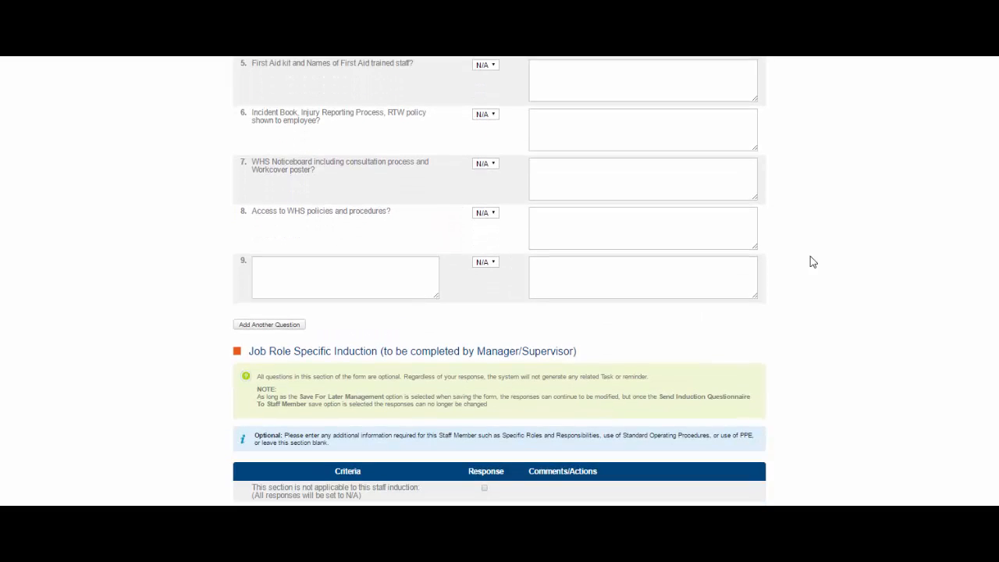
pyautogui.scroll(-2, 809, 261)
pyautogui.scroll(-2, 810, 262)
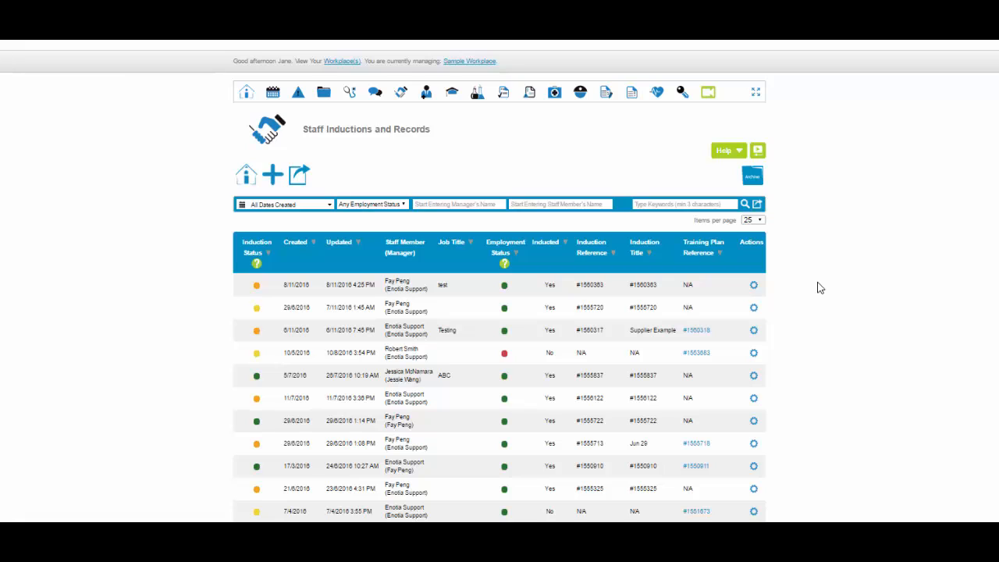
# Open the help information for the Staff Inductions and Records module.
pyautogui.click(733, 154)
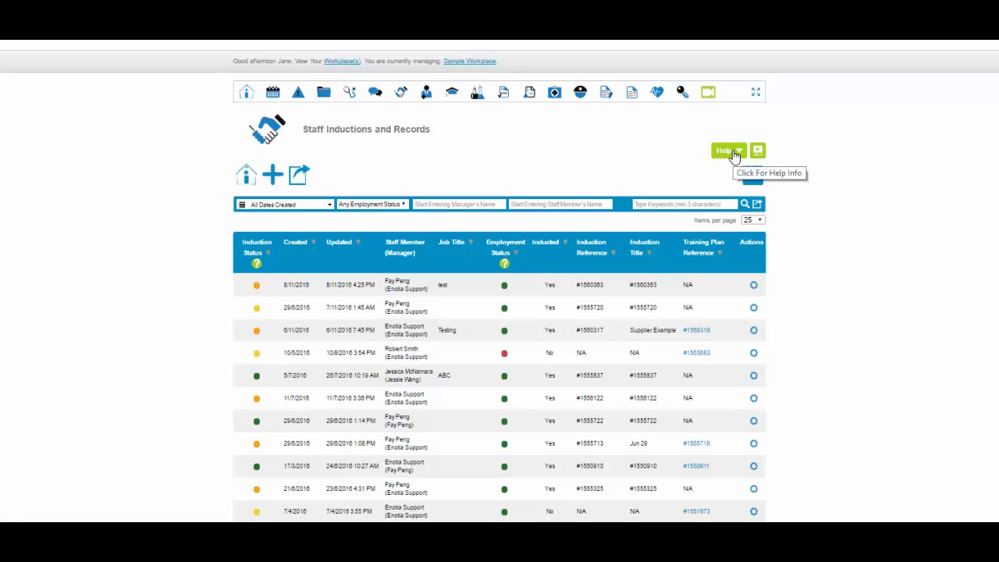